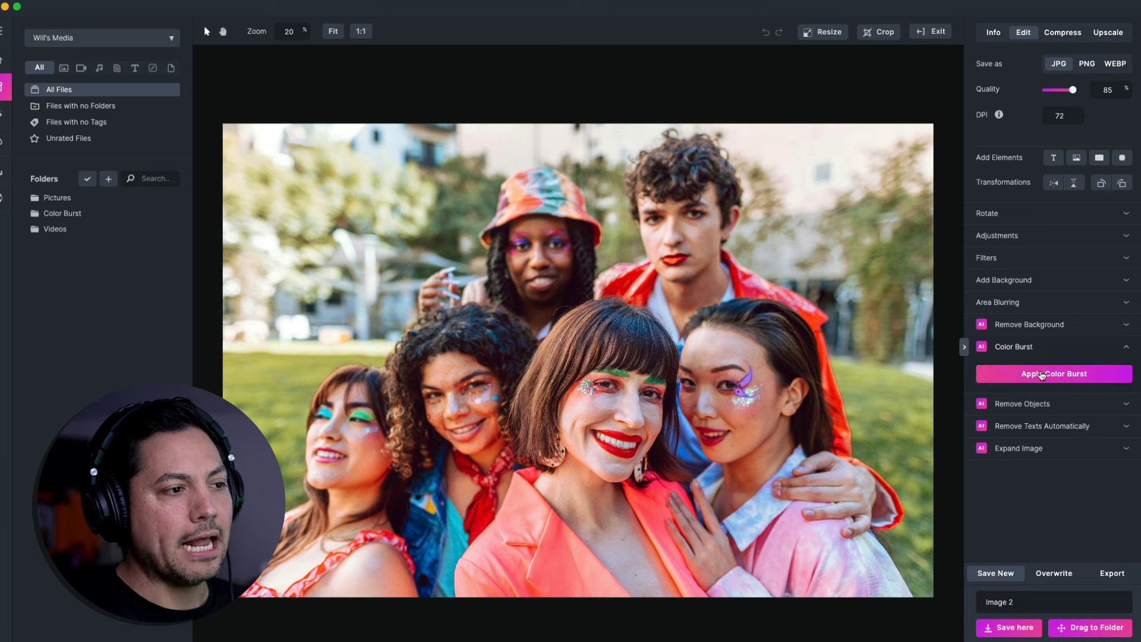
Step: Apply Color Burst to the Image 2 group photo, try a stronger saturation of 123%, and set it back to 100%
click(1043, 375)
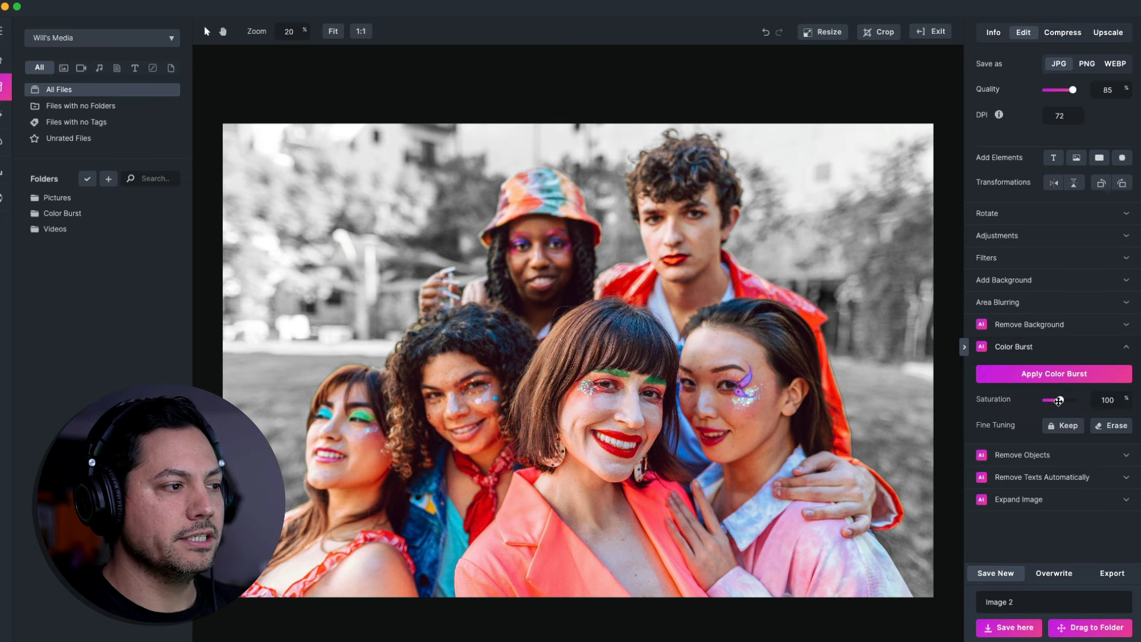
scroll(699, 371, up, 3)
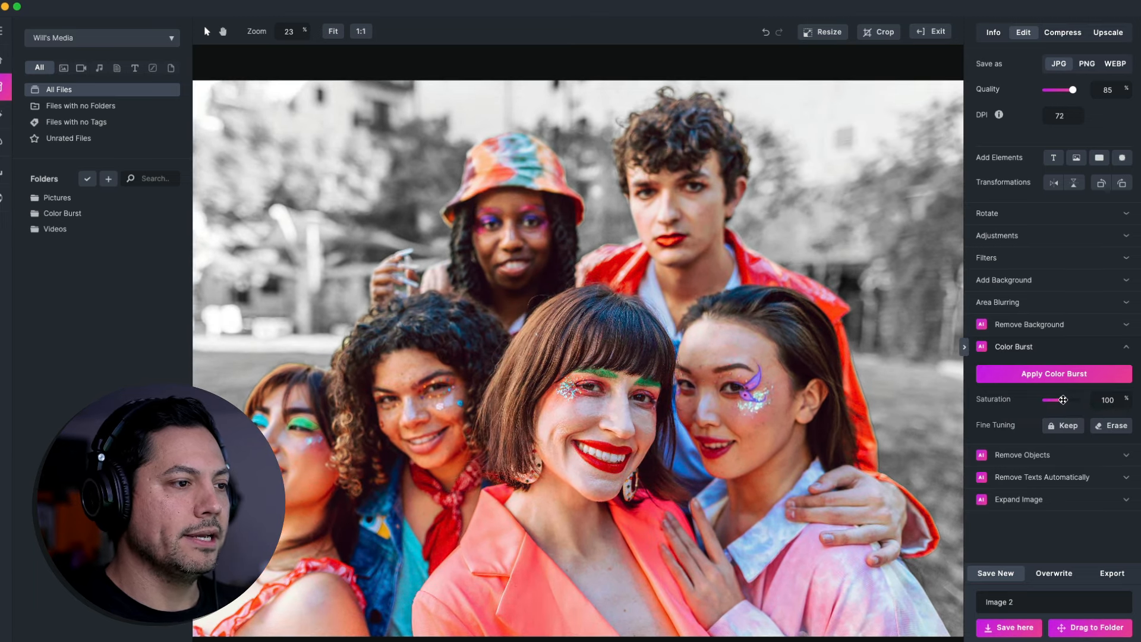
drag(1061, 400, 1065, 400)
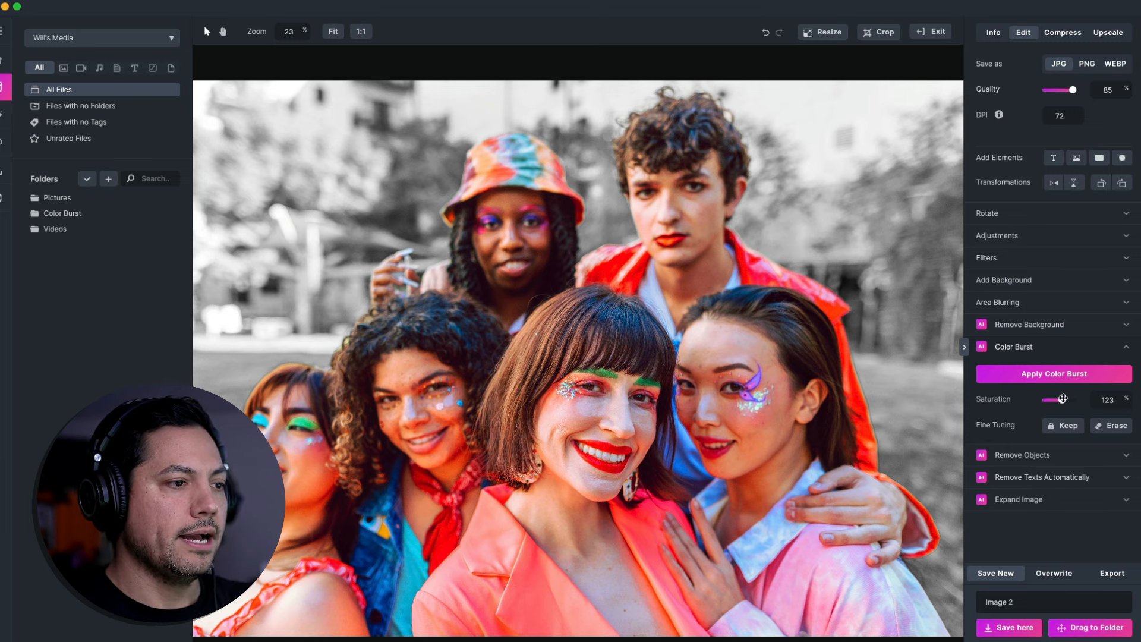
drag(1058, 399, 1060, 400)
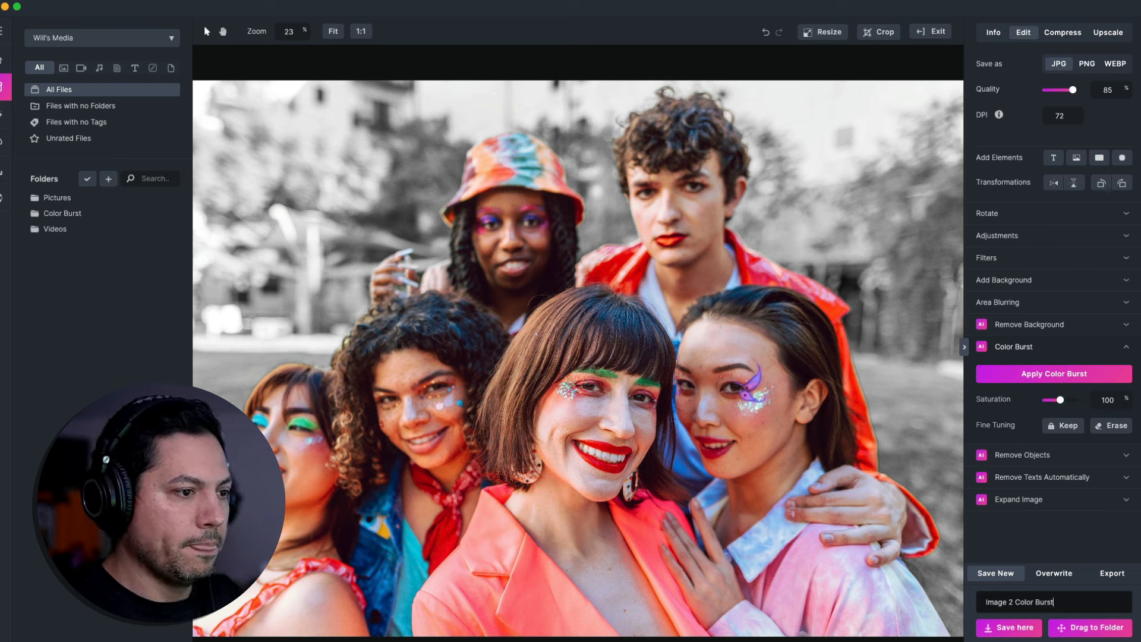
Step: Save the result as "Image 2 Color Burst" both in the current location and in the Color Burst folder, and exit the editor
click(991, 628)
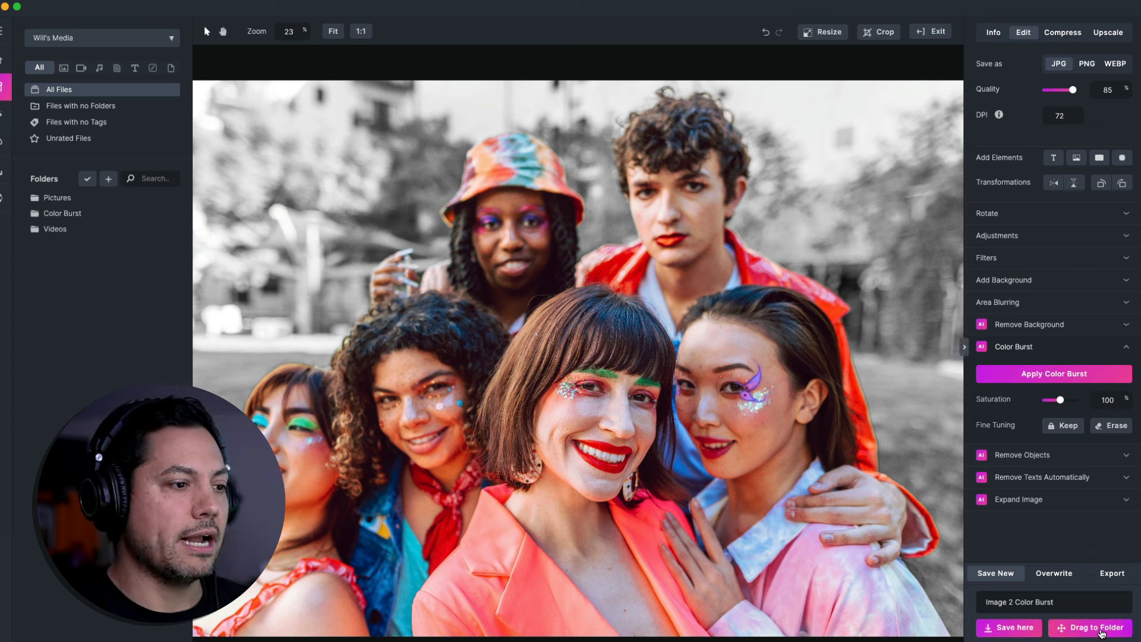
drag(1097, 628, 48, 214)
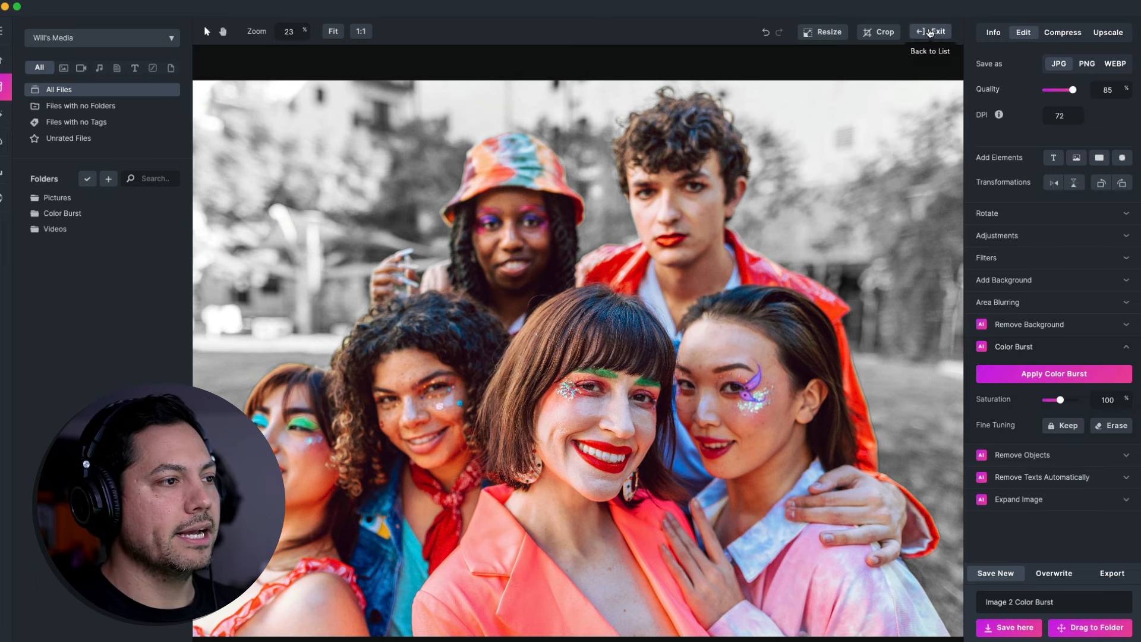
click(931, 31)
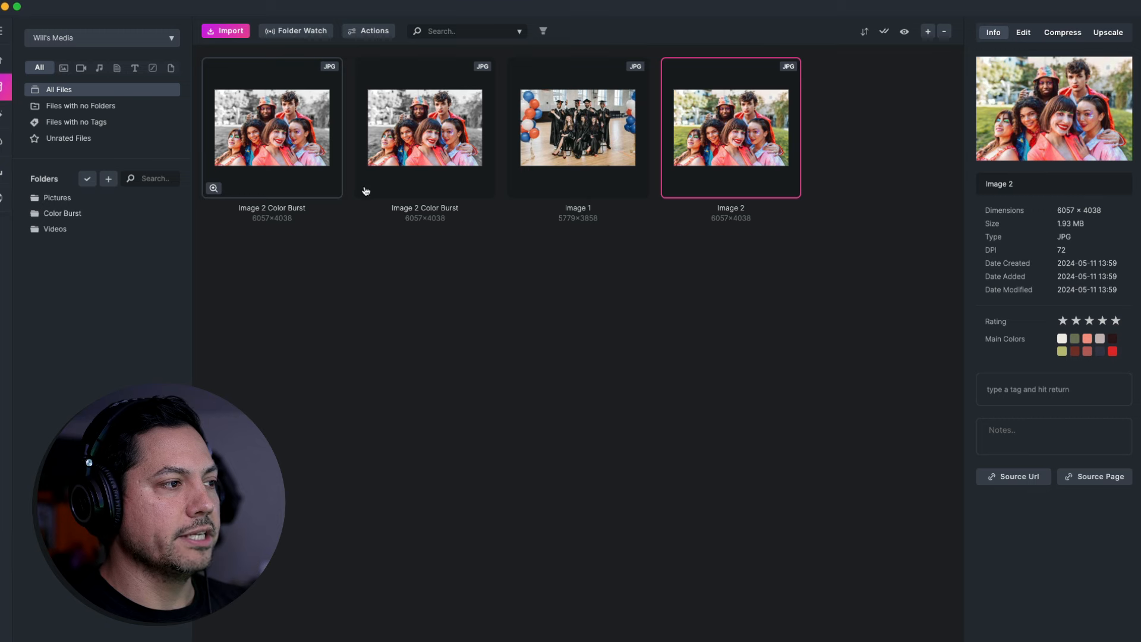
Step: Open the Image 1 graduation photo for editing and apply Color Burst to it
click(670, 301)
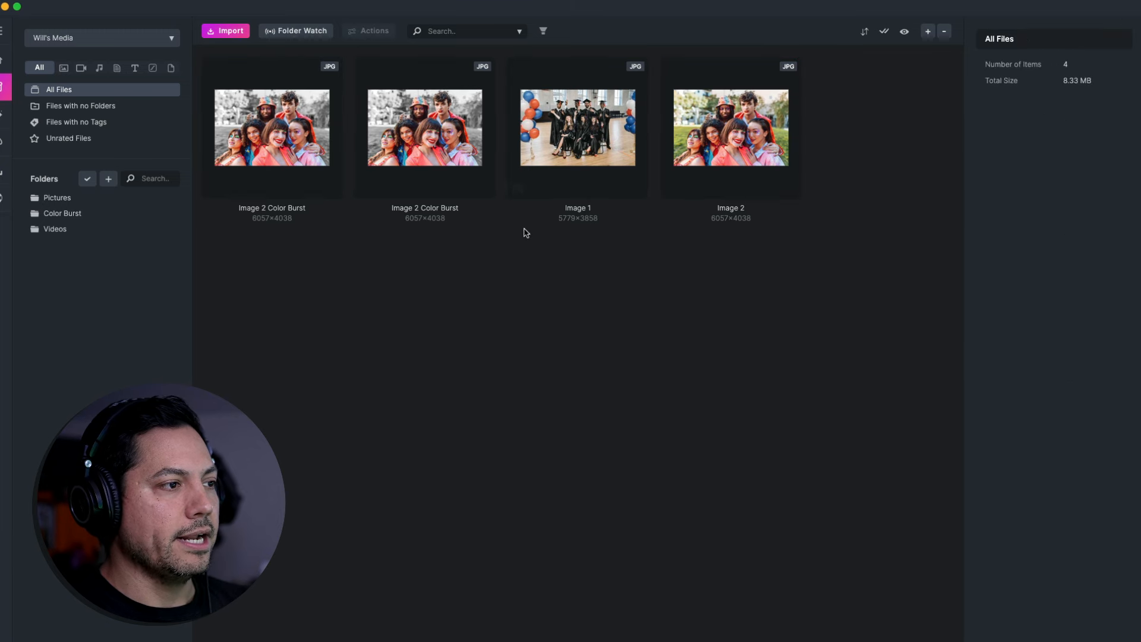
double_click(602, 140)
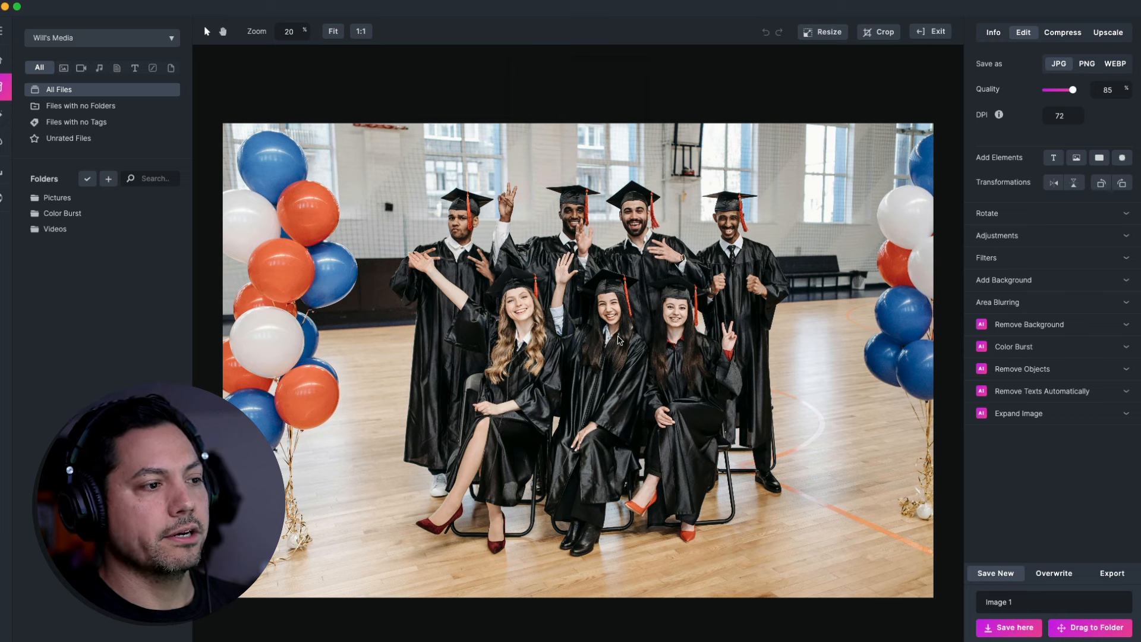
click(1017, 346)
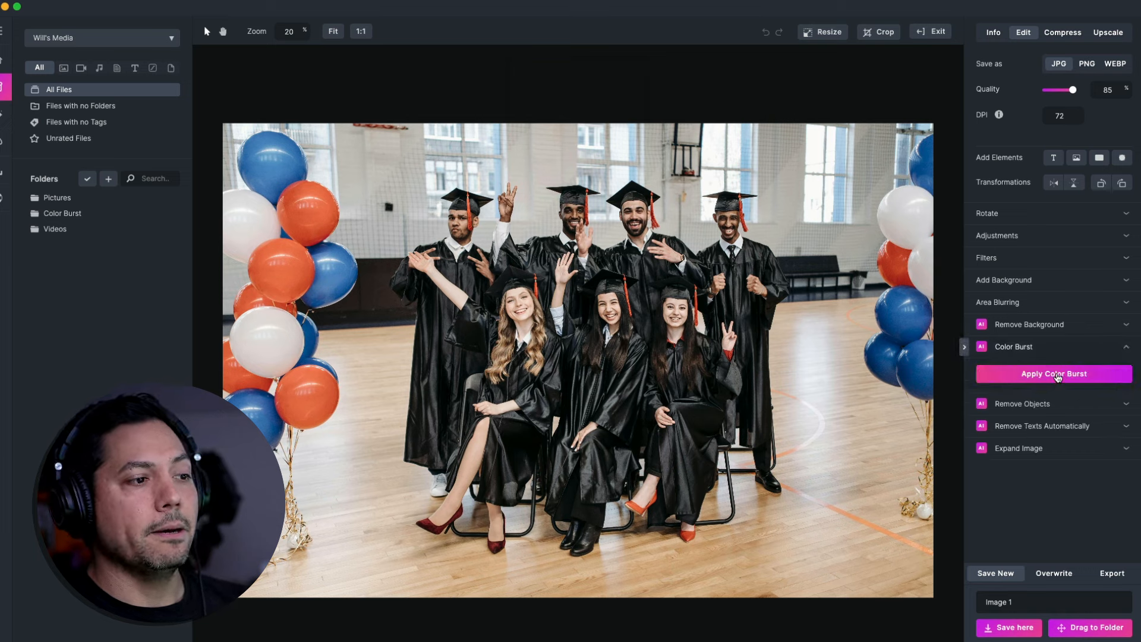
click(1057, 376)
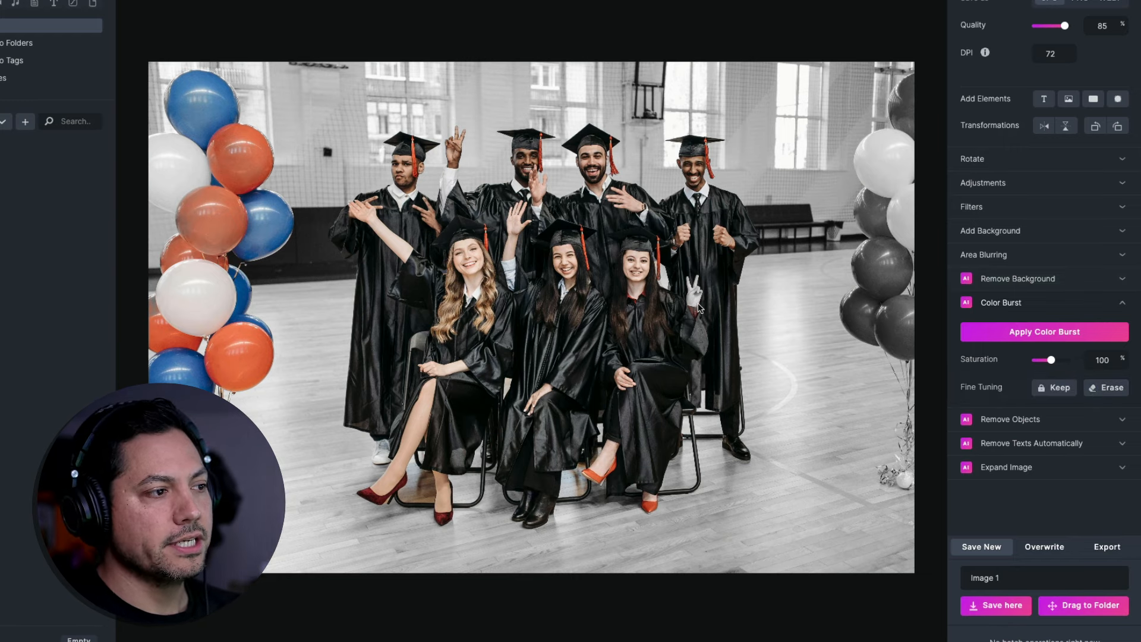
Step: Erase the coloured balloons left of the graduates from the Color Burst mask, with shape size 44 px and opacity 83%
scroll(699, 308, up, 5)
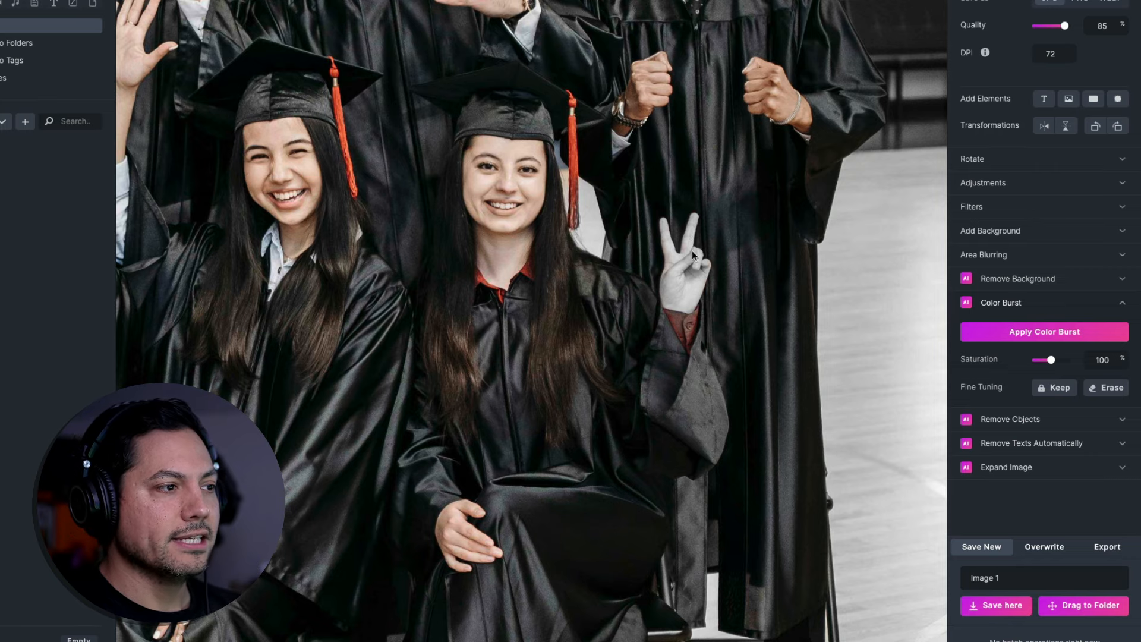
scroll(658, 301, down, 5)
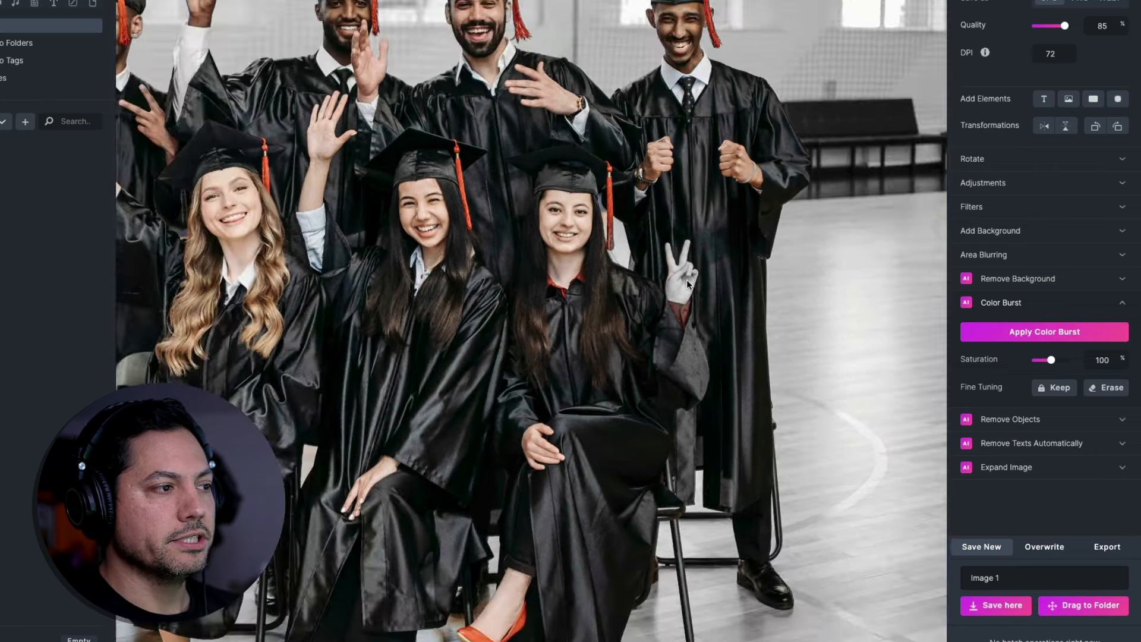
scroll(358, 290, up, 3)
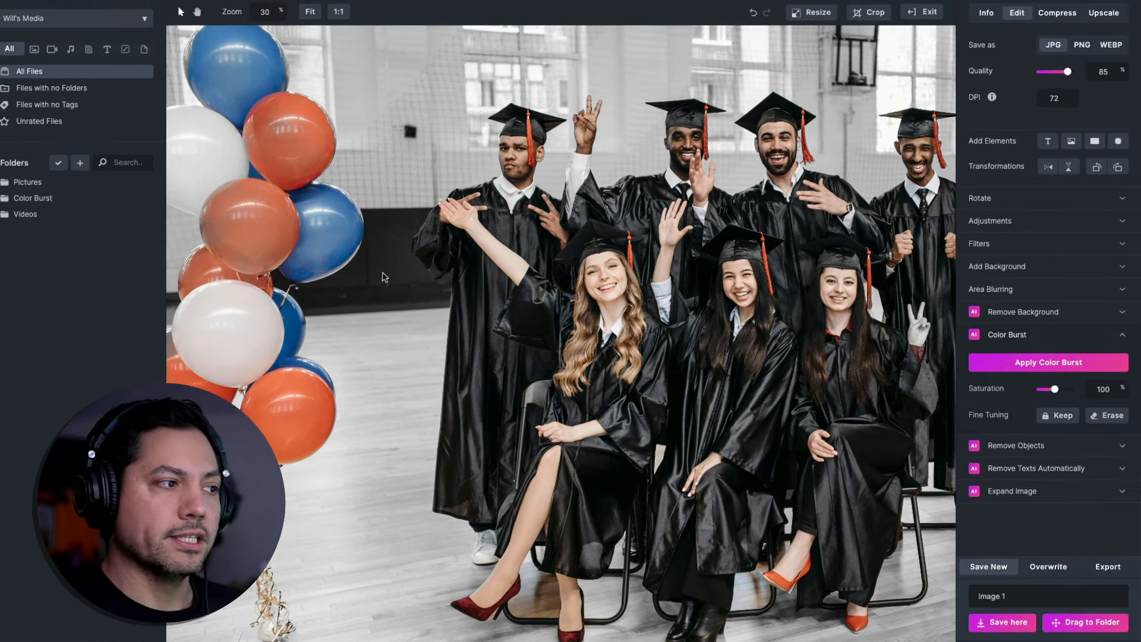
click(310, 12)
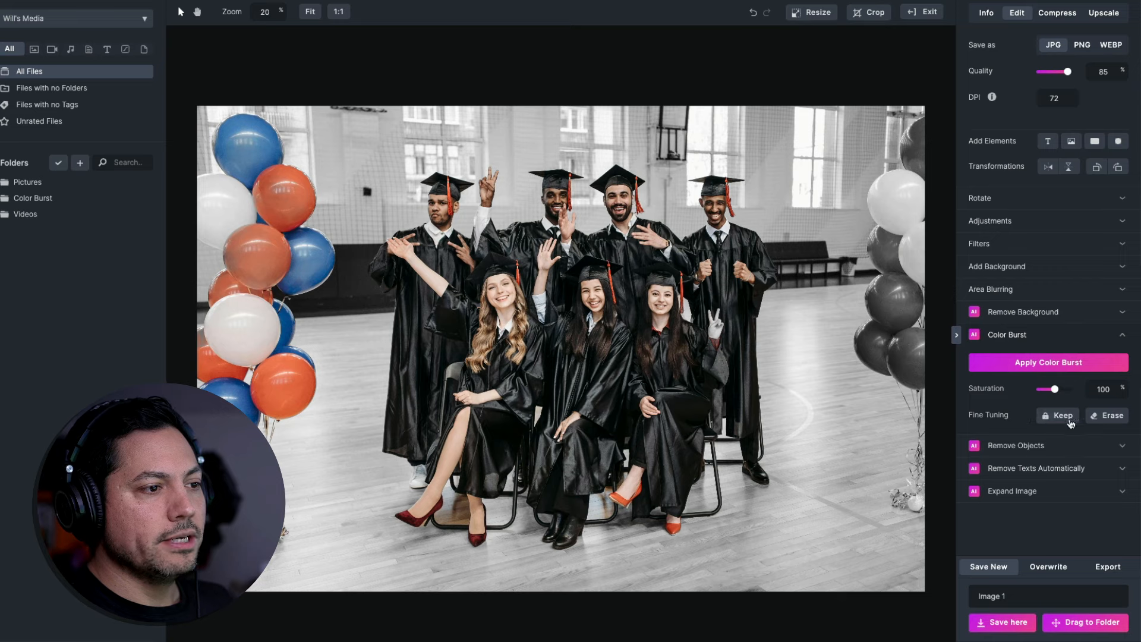
click(1100, 418)
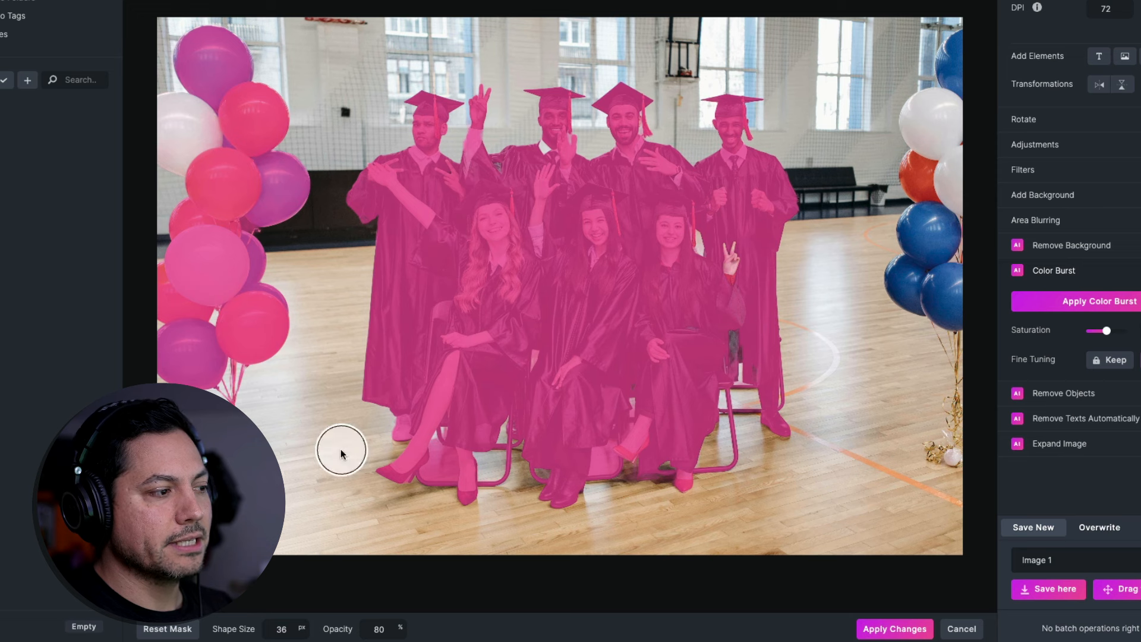
mouse_move(299, 627)
mouse_down()
mouse_move(236, 634)
mouse_move(413, 620)
mouse_up()
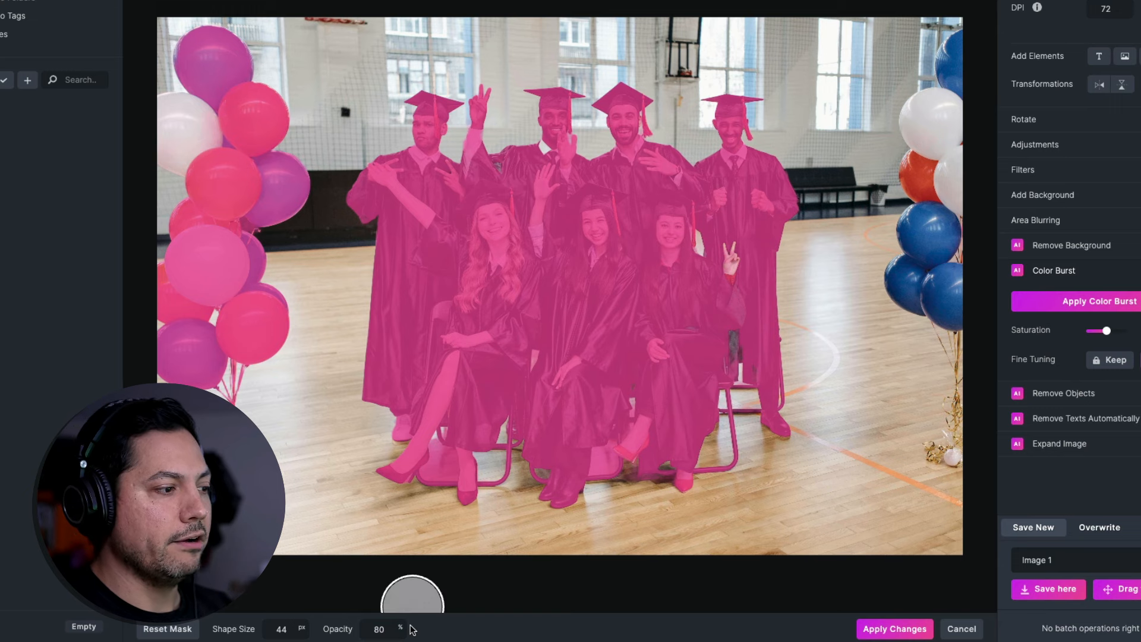
mouse_move(402, 627)
mouse_down()
mouse_move(376, 628)
mouse_move(404, 625)
mouse_up()
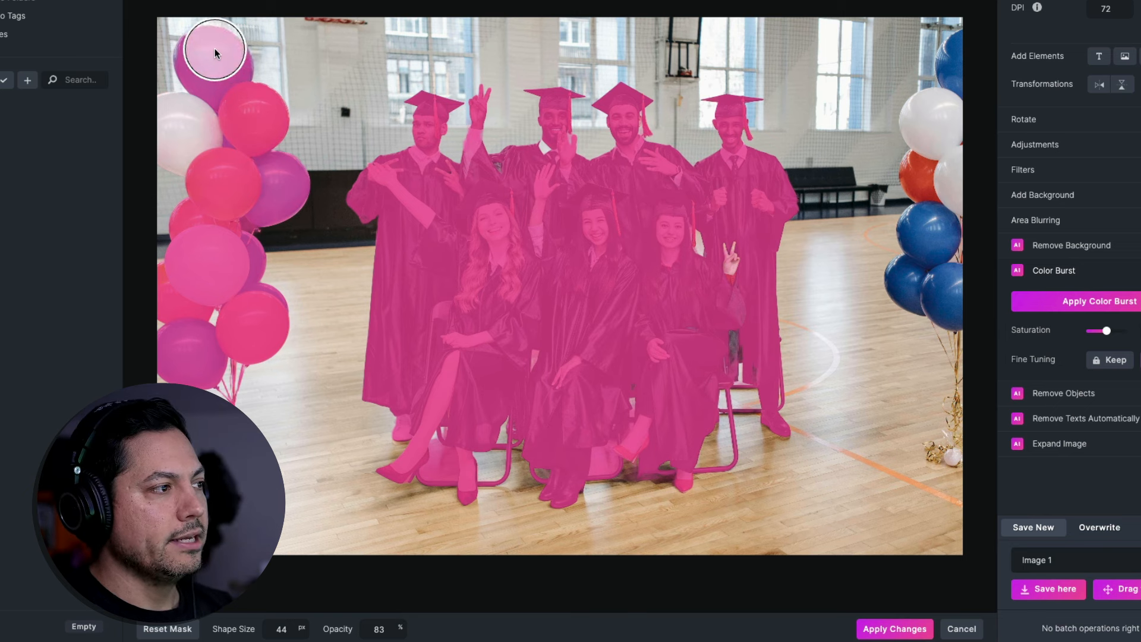
mouse_move(215, 48)
mouse_down()
mouse_move(272, 117)
mouse_move(295, 193)
mouse_move(245, 280)
mouse_move(263, 325)
mouse_move(226, 380)
mouse_move(202, 457)
mouse_move(204, 267)
mouse_move(273, 174)
mouse_move(187, 65)
mouse_move(223, 162)
mouse_move(176, 250)
mouse_move(163, 357)
mouse_move(178, 393)
mouse_move(238, 404)
mouse_up()
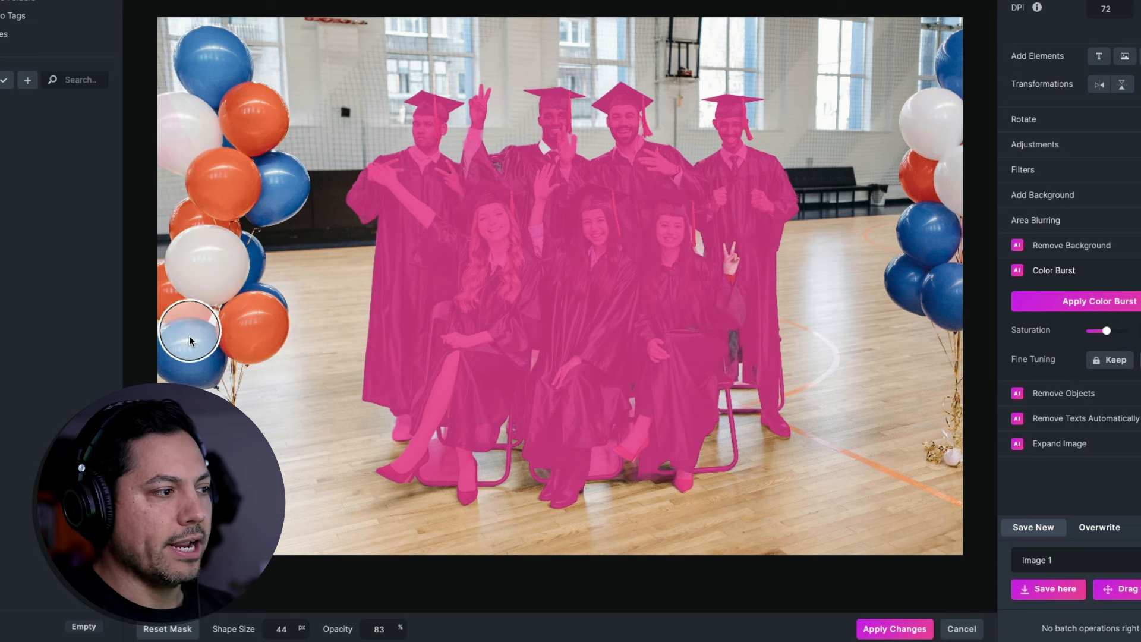
Step: Mark the seated graduate's peace-sign hand and sleeve as an area to keep in the Color Burst mask
scroll(762, 277, up, 5)
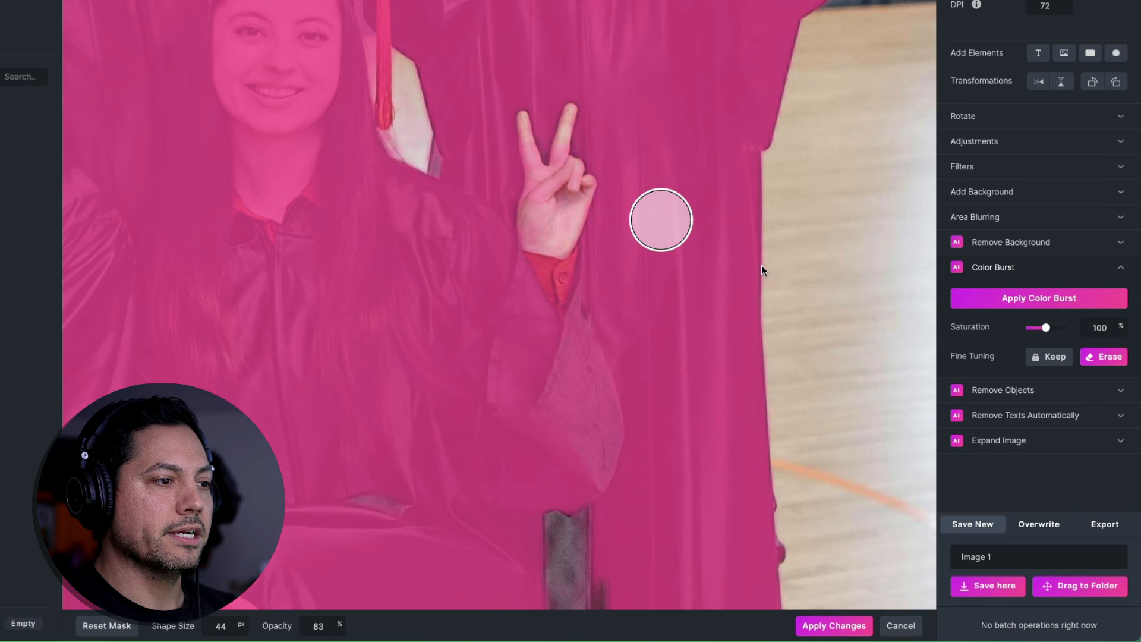
click(1047, 359)
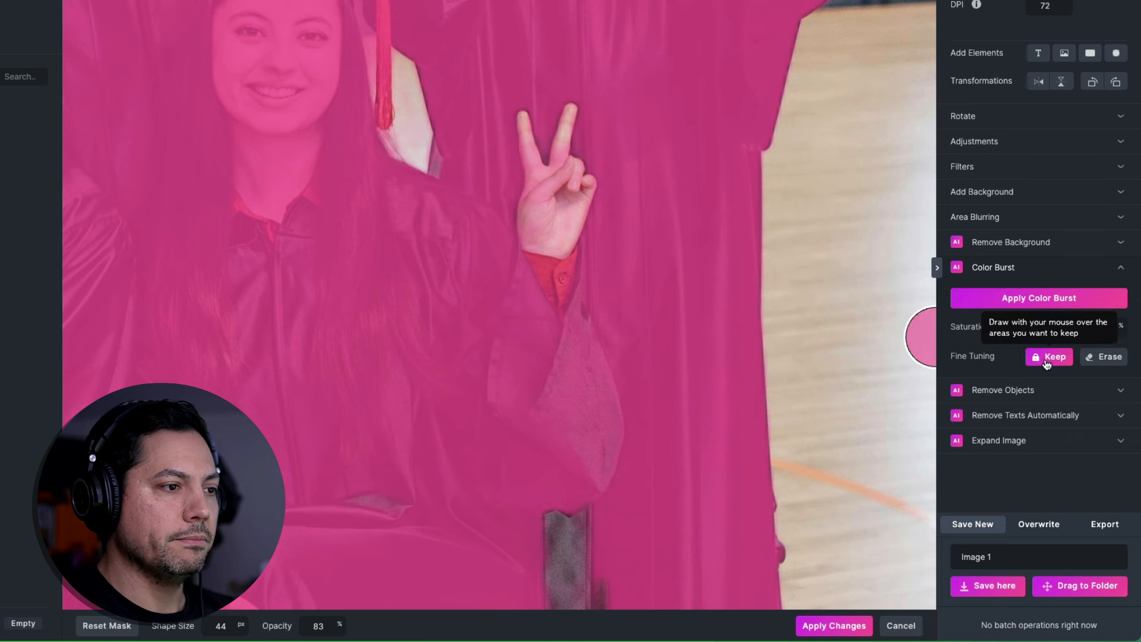
mouse_move(559, 289)
mouse_down()
mouse_move(571, 235)
mouse_move(566, 135)
mouse_move(558, 301)
mouse_move(497, 118)
mouse_move(568, 126)
mouse_move(580, 152)
mouse_move(543, 272)
mouse_move(589, 131)
mouse_move(614, 150)
mouse_up()
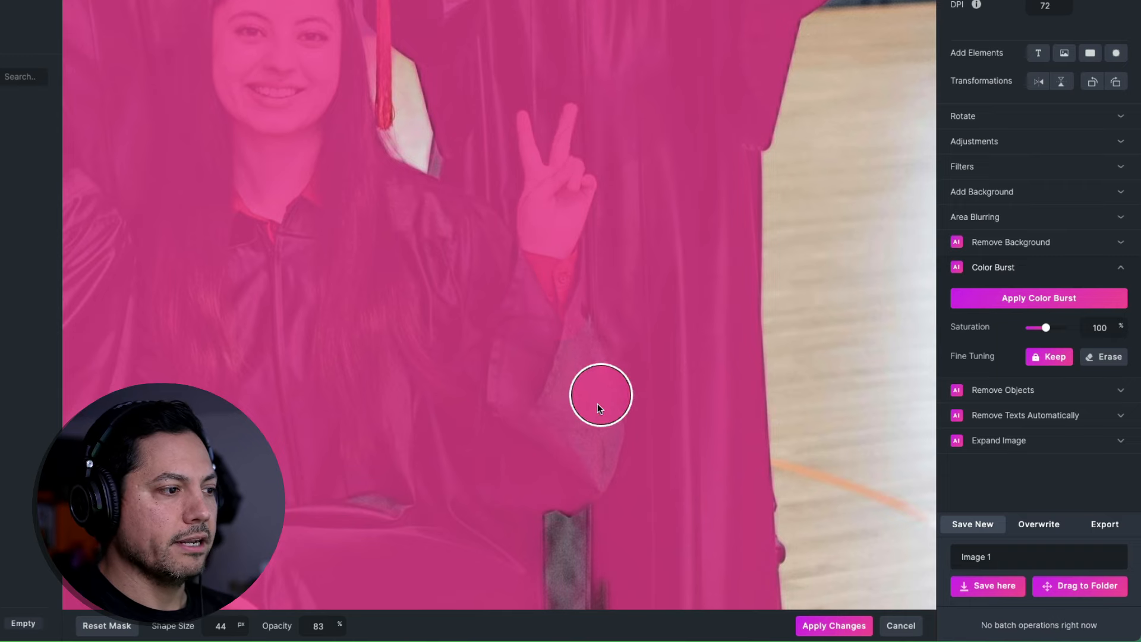
mouse_move(599, 399)
mouse_down()
mouse_move(605, 363)
mouse_move(573, 406)
mouse_up()
Step: Add the uncovered gown patches beneath her raised arm and beside the chair to the kept area, and apply the mask changes
scroll(642, 356, down, 5)
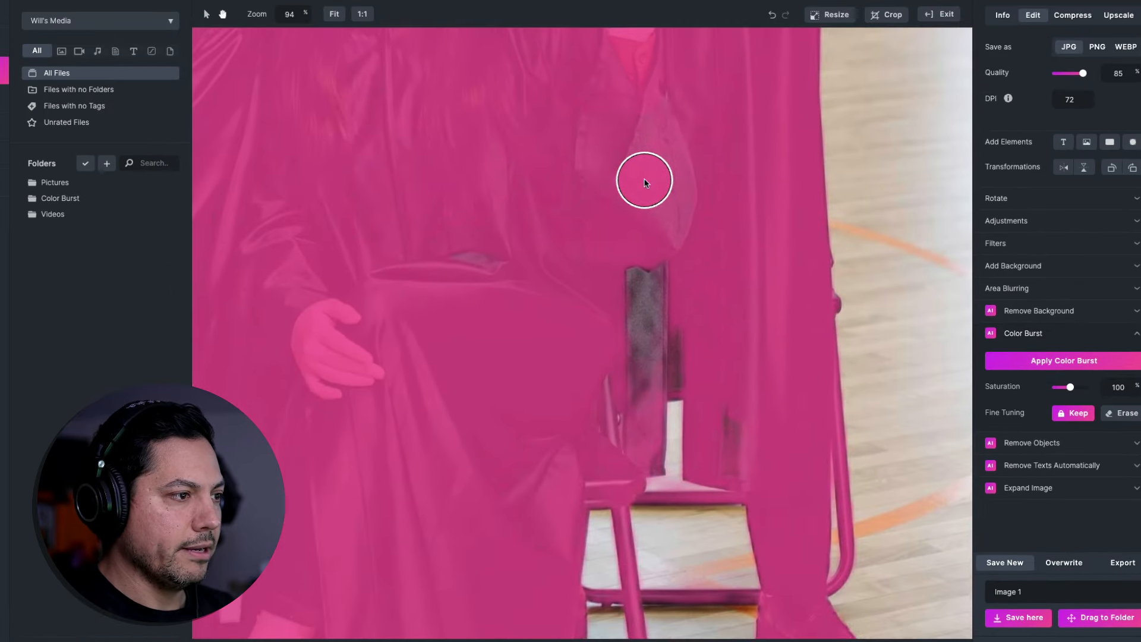
mouse_move(641, 304)
mouse_down()
mouse_move(632, 397)
mouse_move(679, 334)
mouse_move(740, 391)
mouse_move(737, 447)
mouse_up()
mouse_move(627, 433)
mouse_down()
mouse_move(606, 387)
mouse_move(611, 427)
mouse_move(629, 444)
mouse_up()
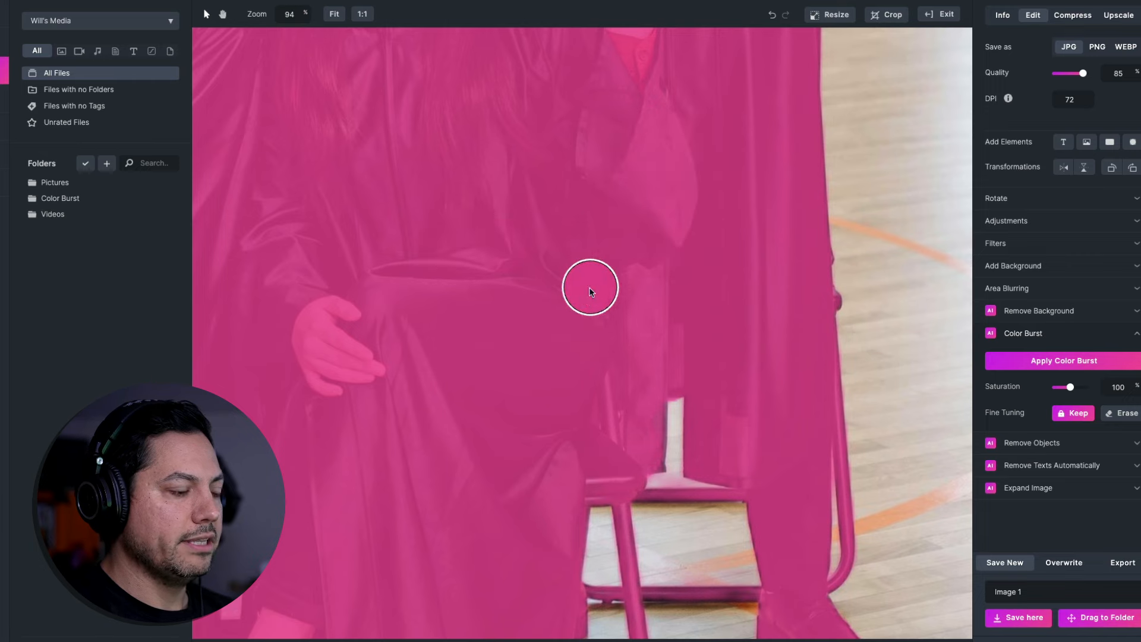
click(338, 21)
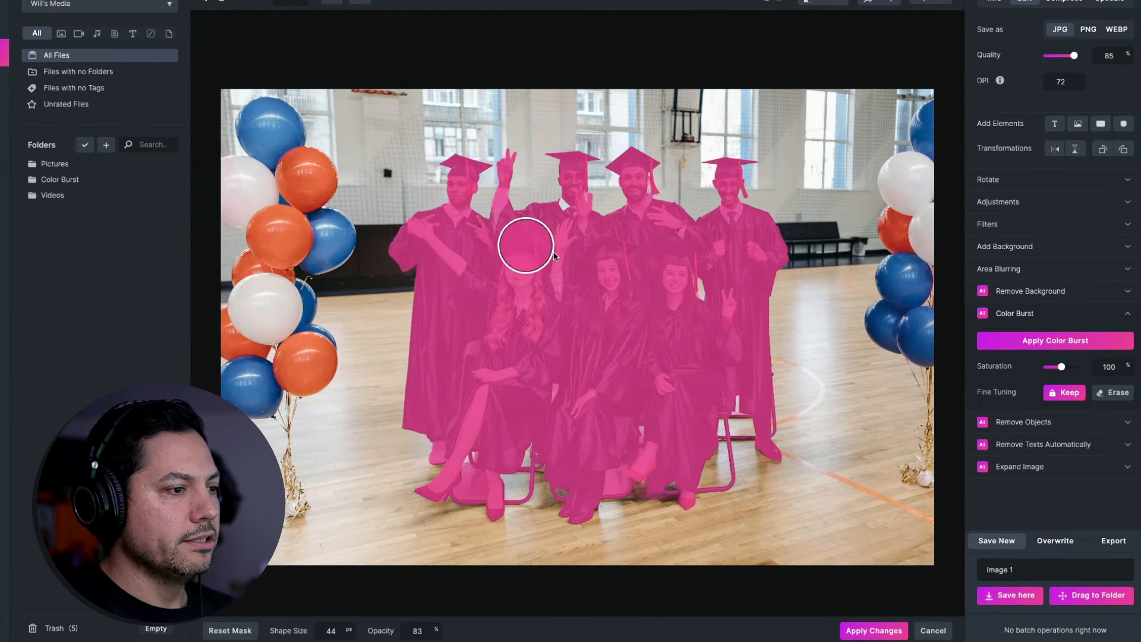
click(878, 629)
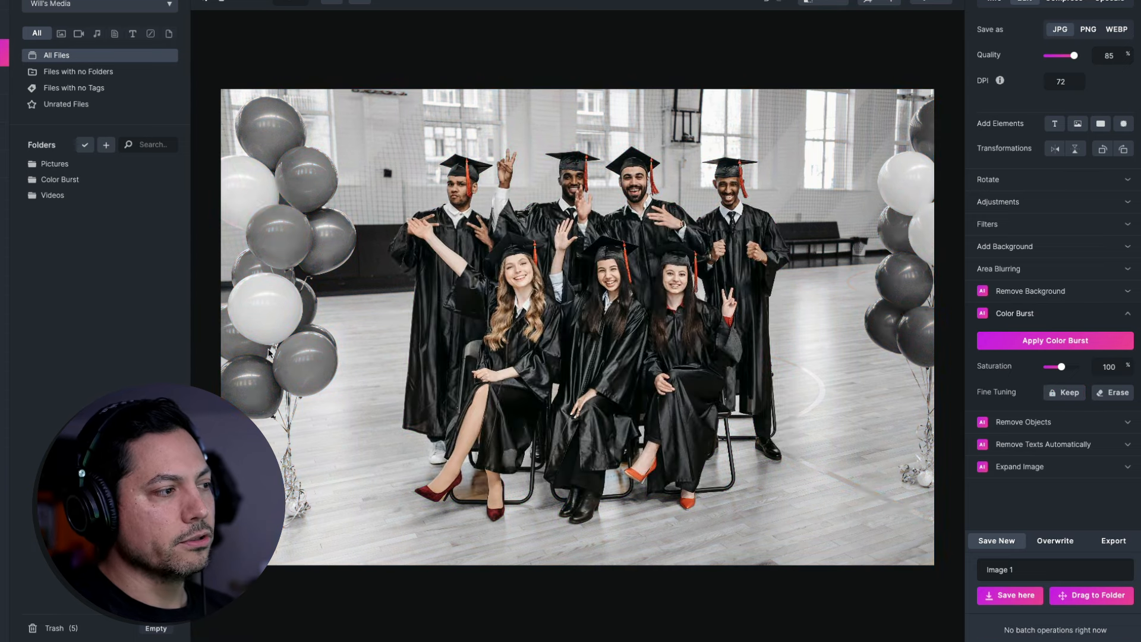
Step: Set the Color Burst saturation to 140% and save the edited Image 1 into the Color Burst folder, exiting the editor
scroll(698, 294, up, 2)
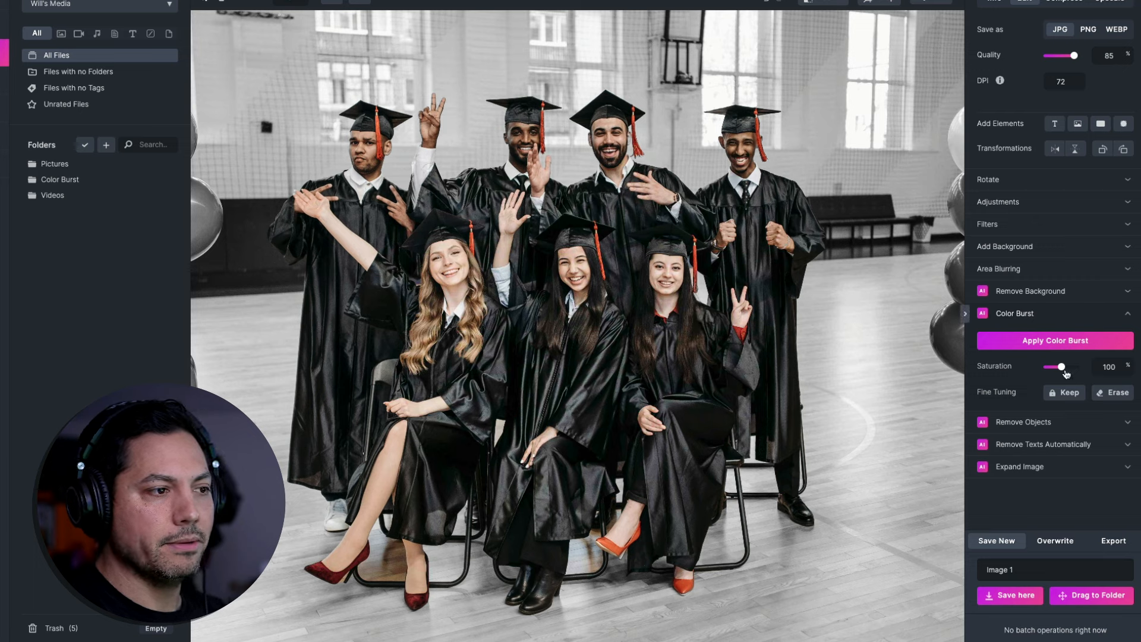
drag(1062, 367, 1070, 366)
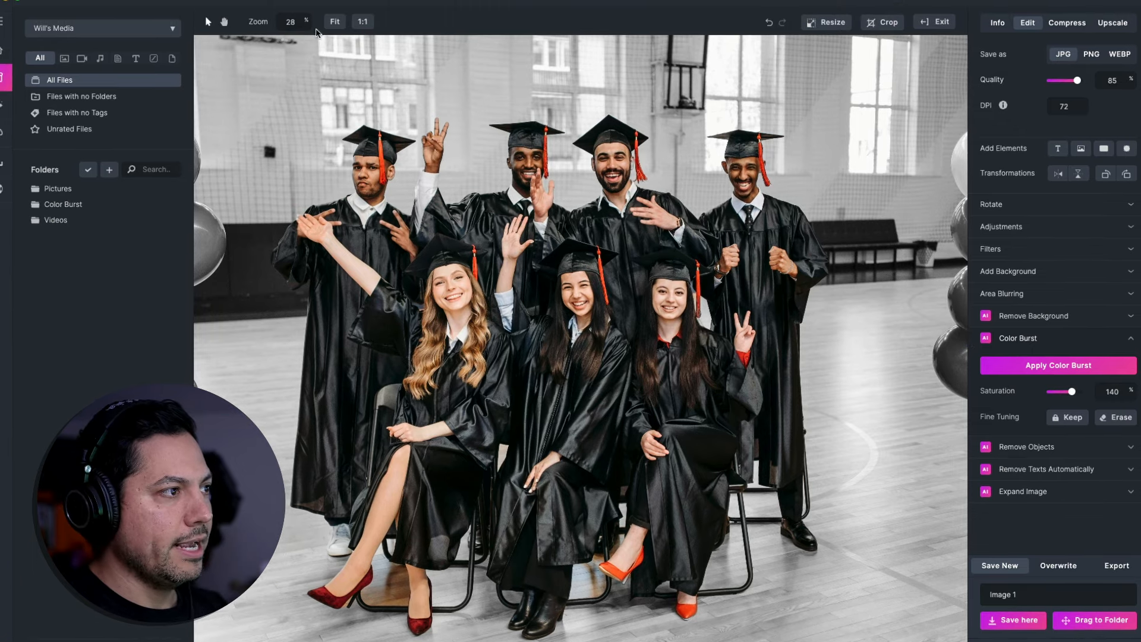
click(335, 22)
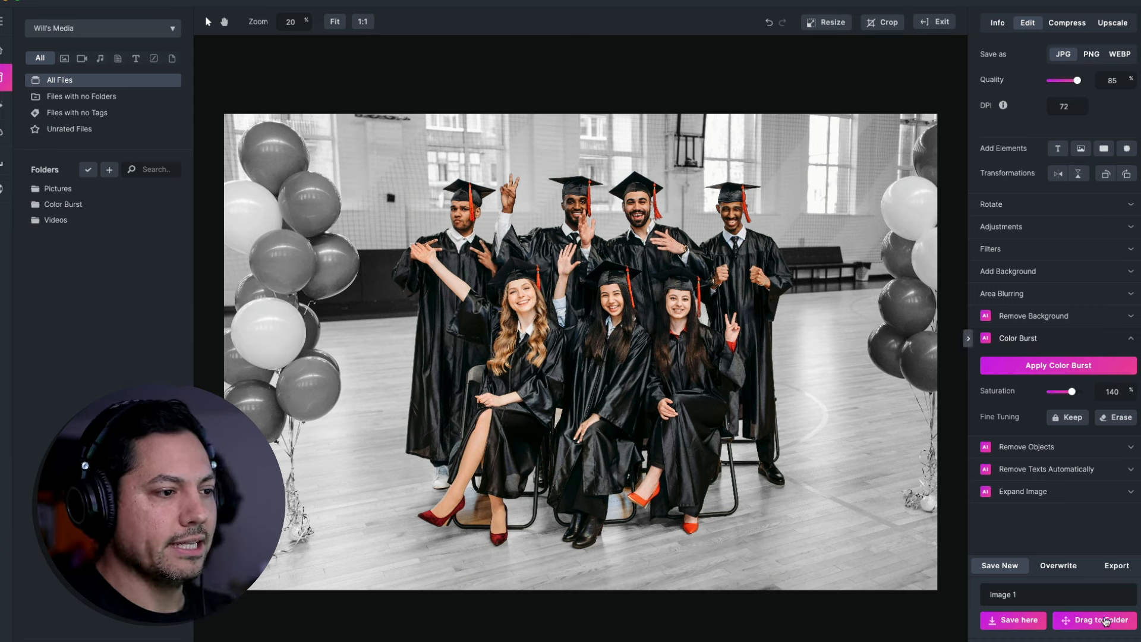
drag(1102, 620, 63, 207)
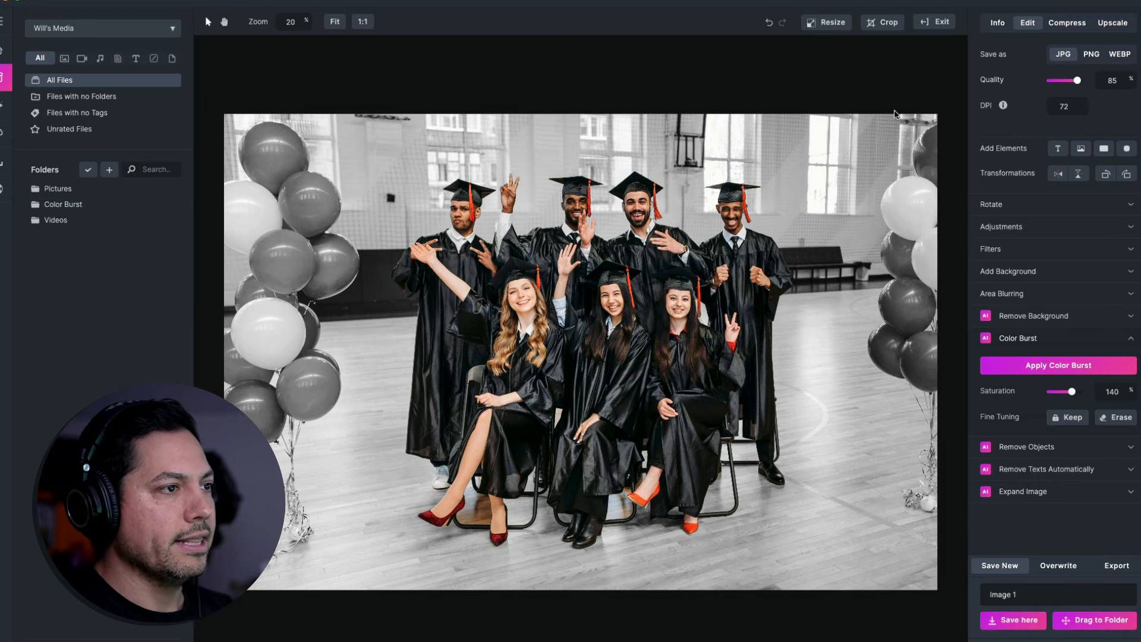
click(934, 21)
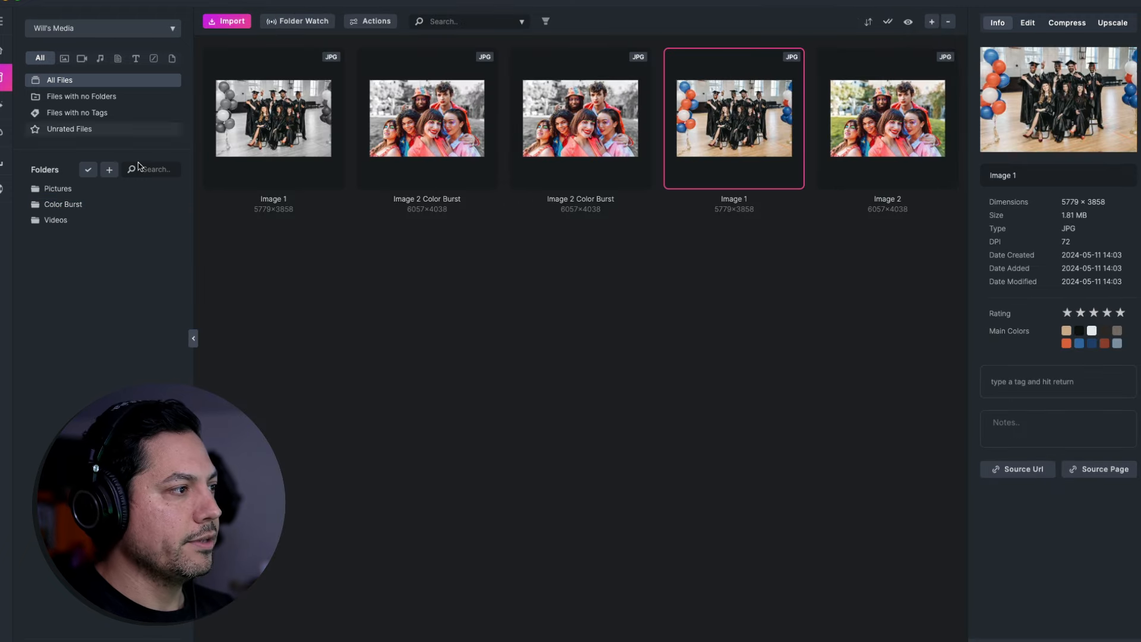
Step: View the saved Image 1 and Image 2 Color Burst files from the Color Burst folder in the editor
click(82, 205)
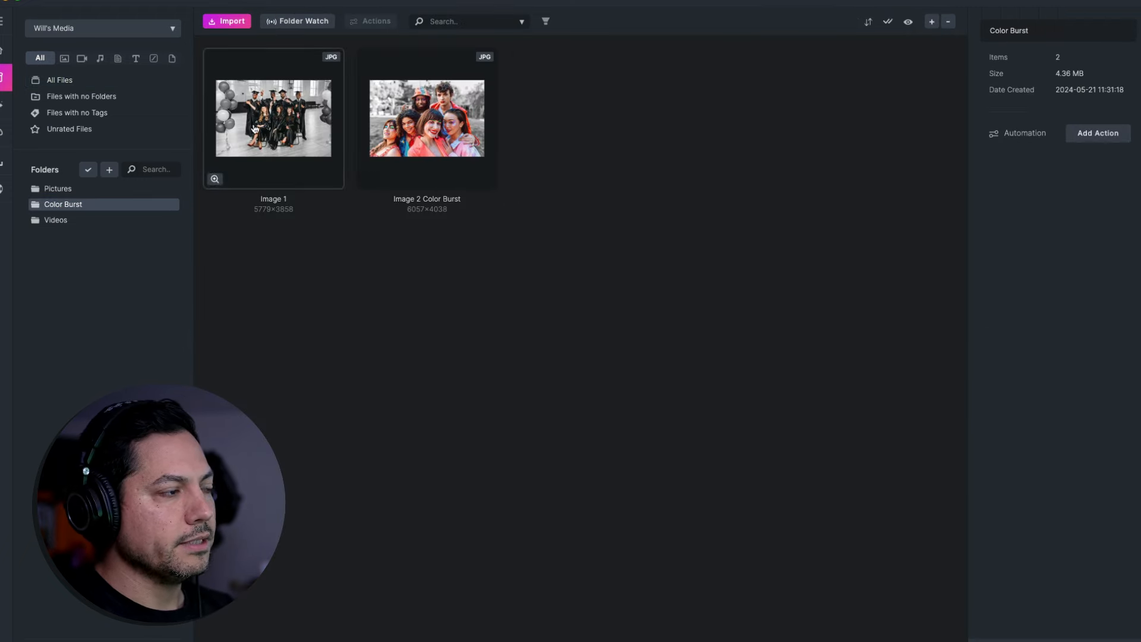
double_click(274, 127)
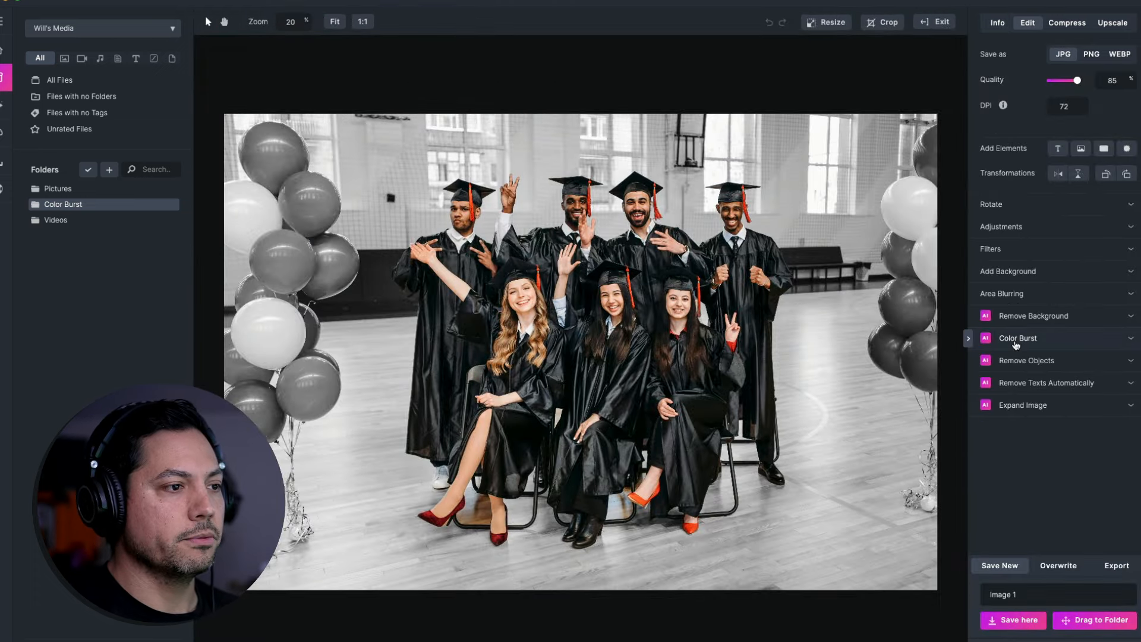
click(1017, 338)
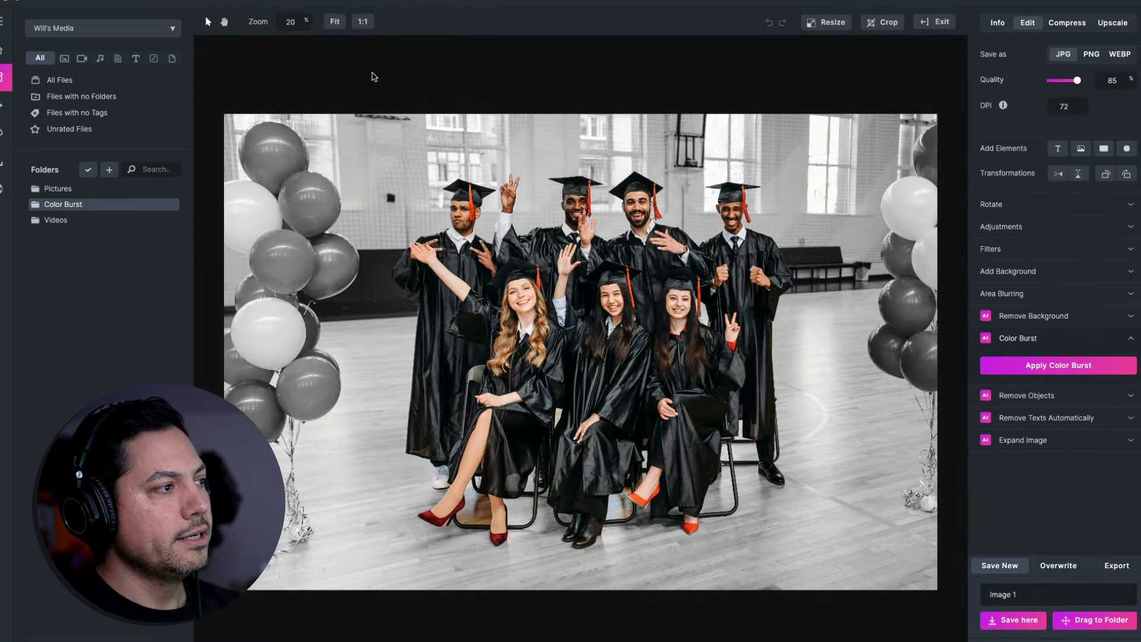
click(934, 23)
double_click(448, 127)
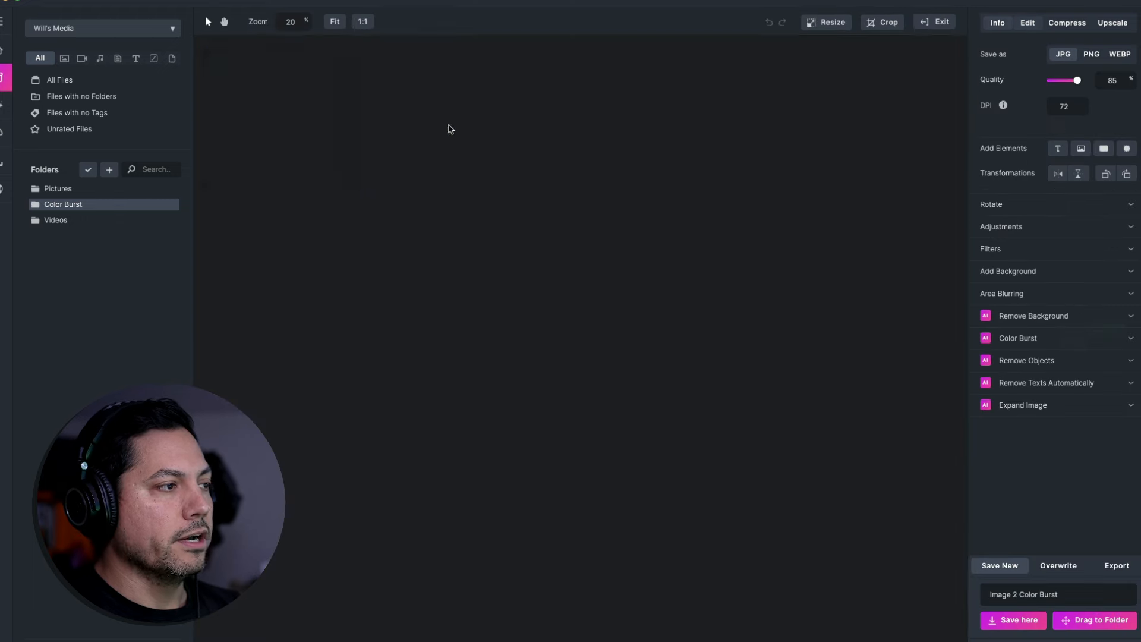